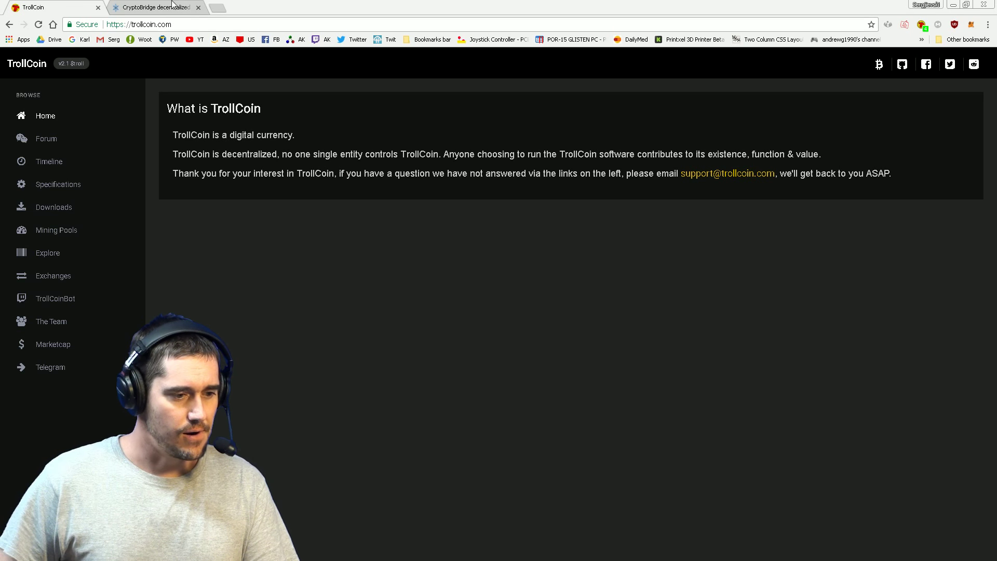
Go to the TrollCoinBot page on the TrollCoin site and open its Twitch channel in a new tab
left_click(58, 300)
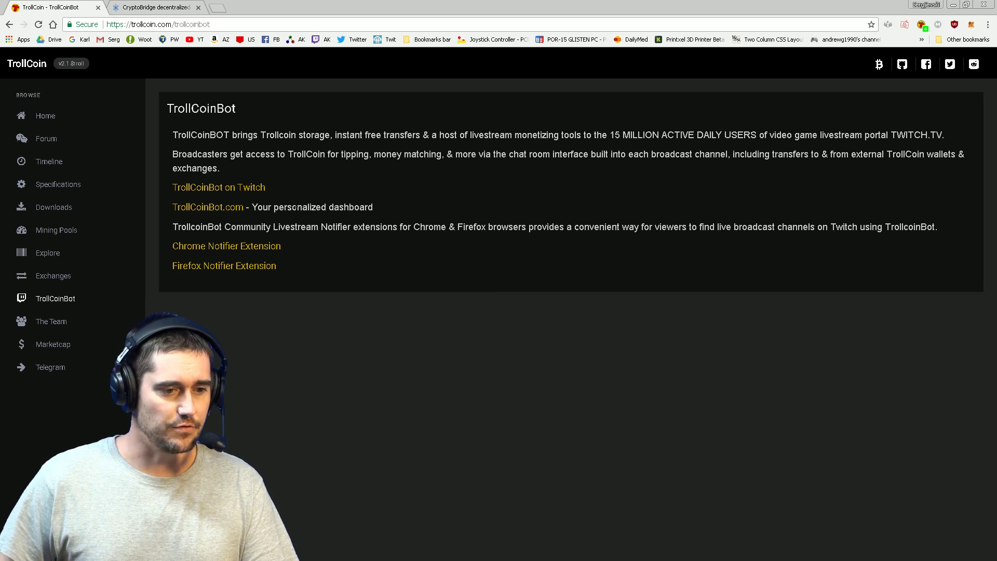
left_click(207, 189)
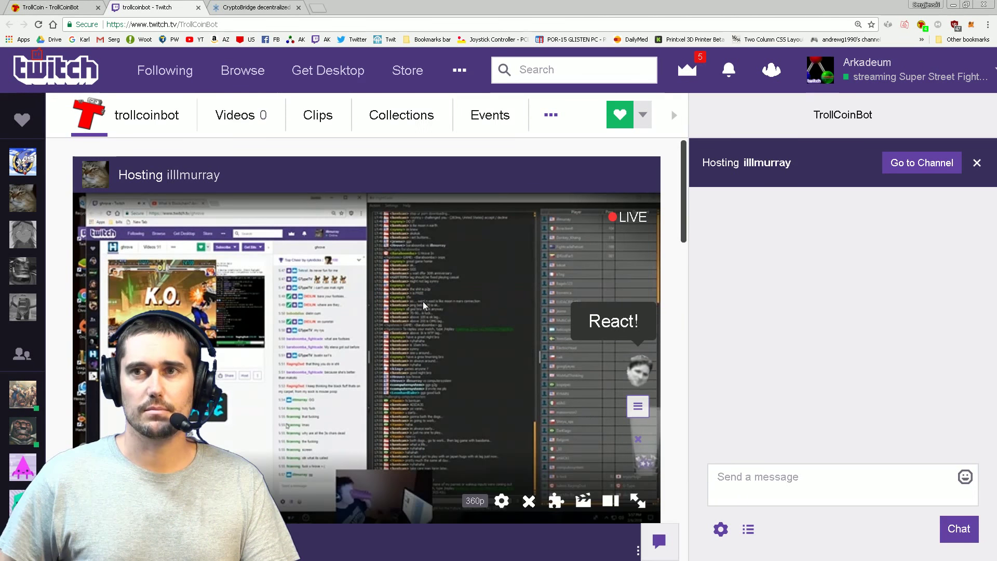
Pause the hosted stream and send !about so the bot identifies as TrollCoinBot 4.4.0
left_click(265, 419)
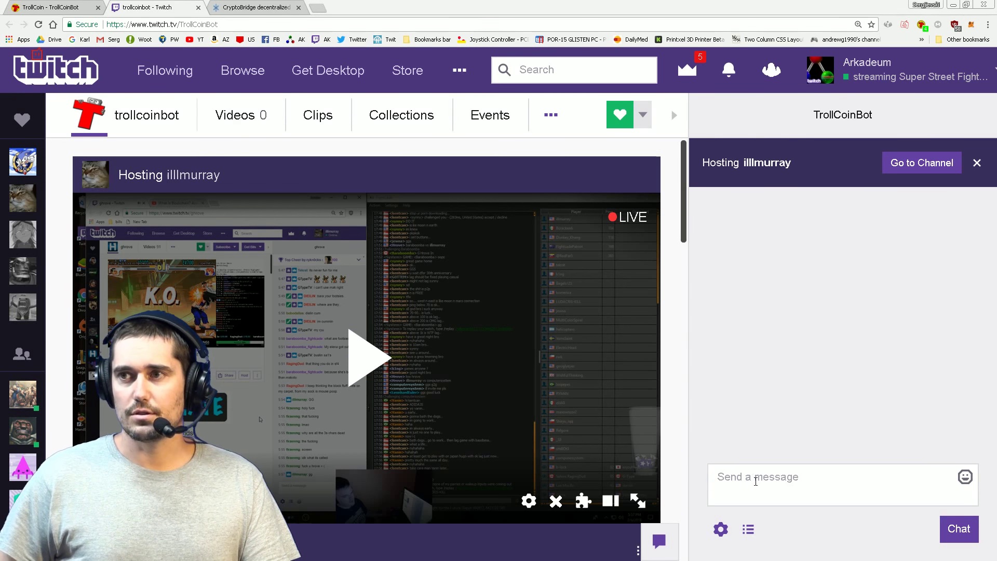
left_click(766, 478)
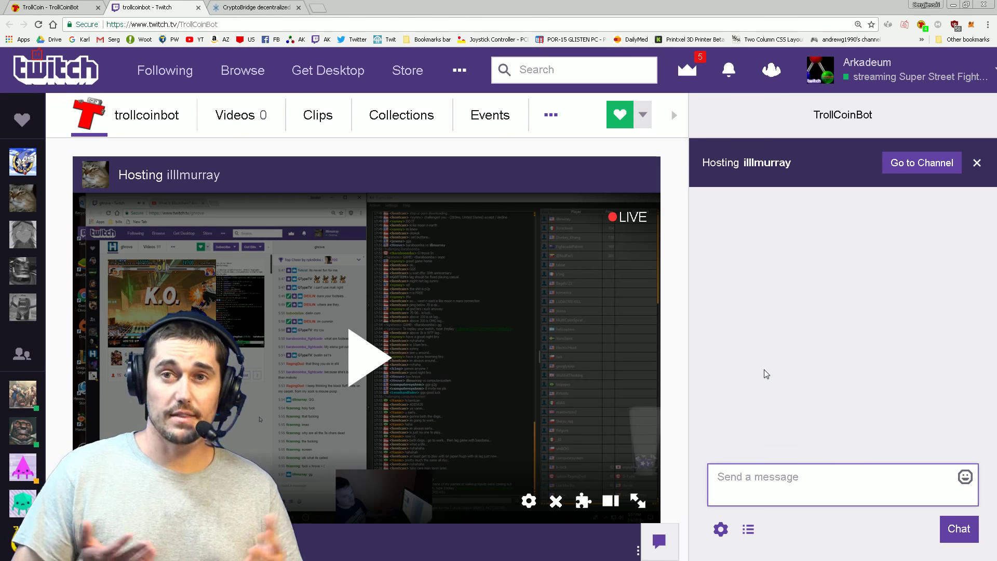
type("!")
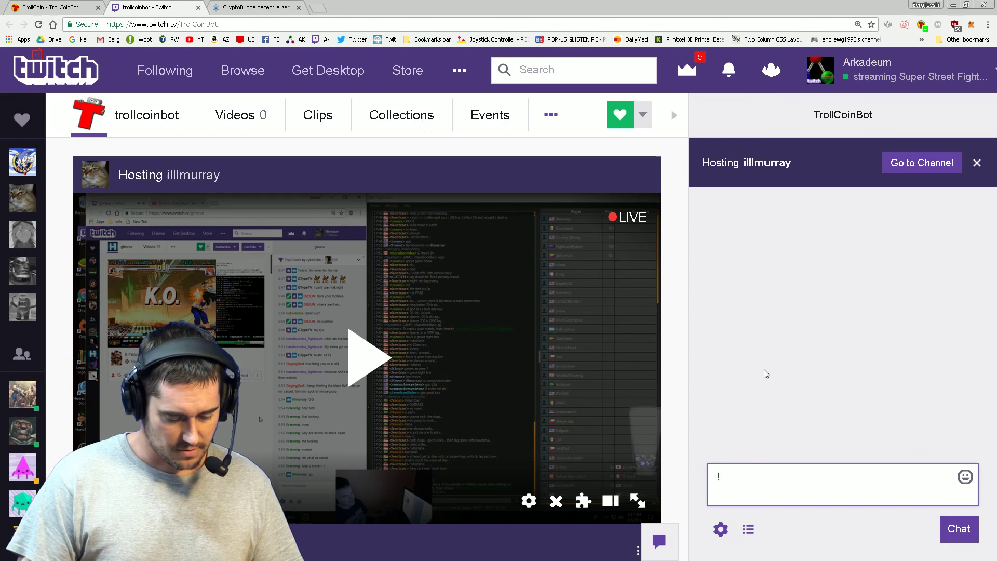
type("about")
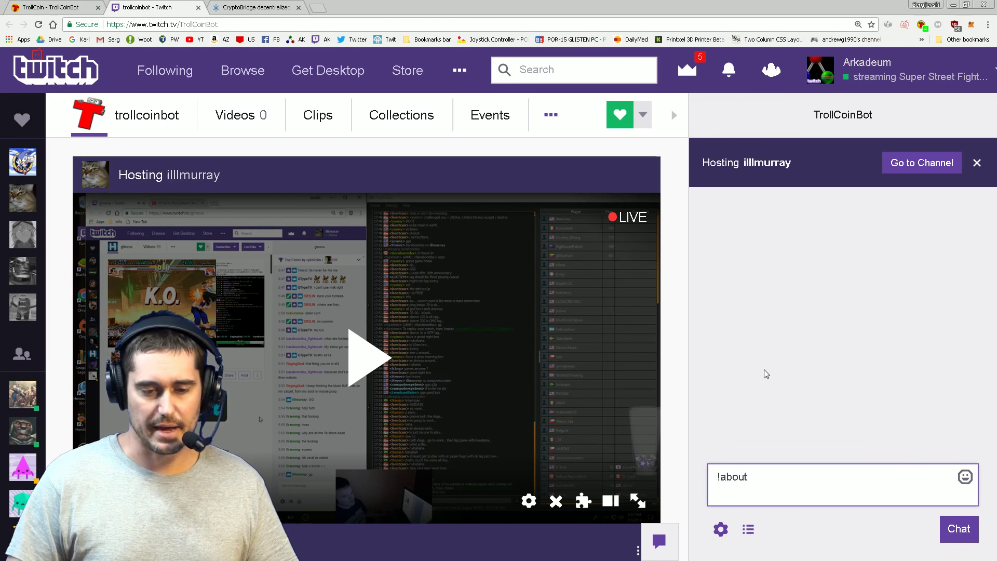
key("Return")
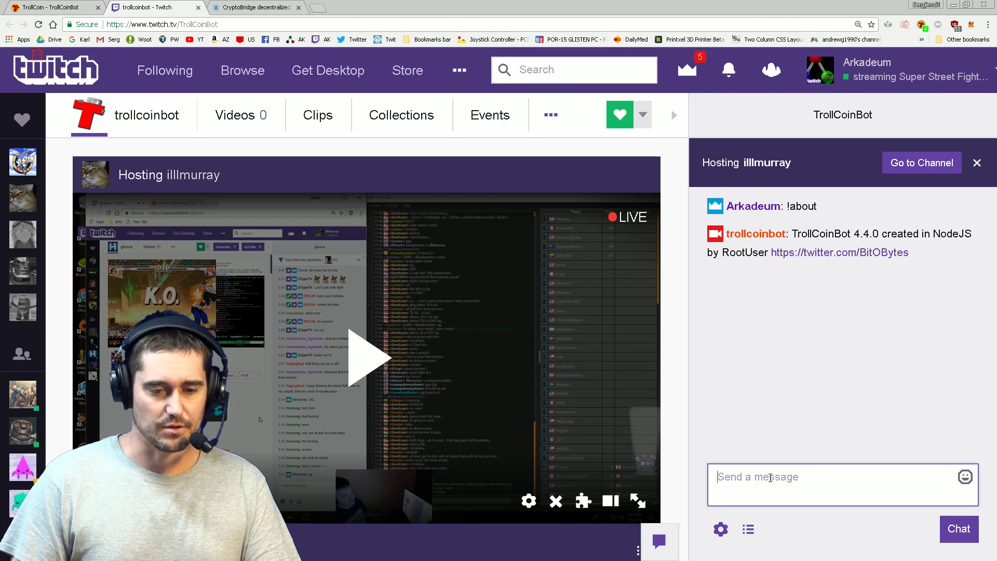
type("!")
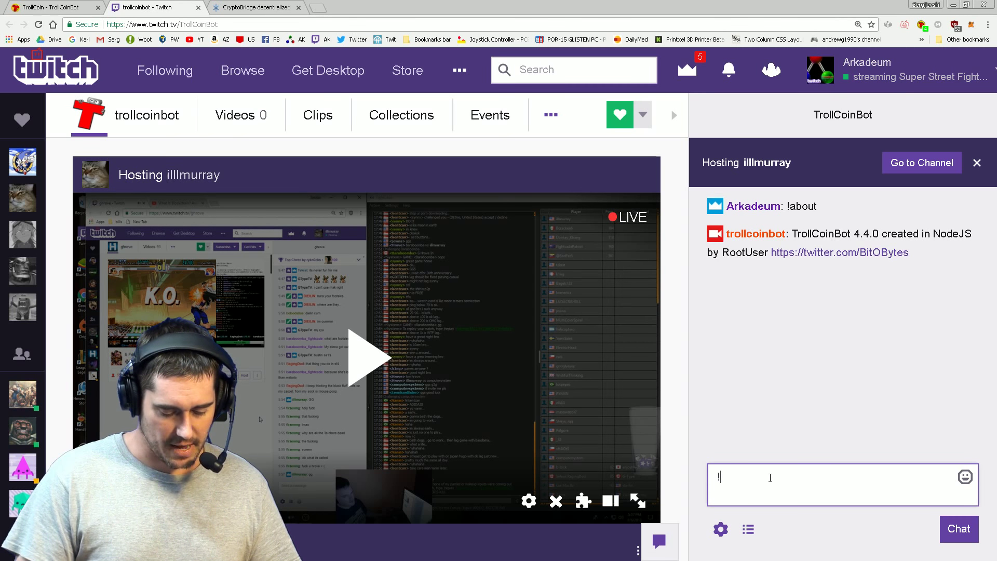
type("balance")
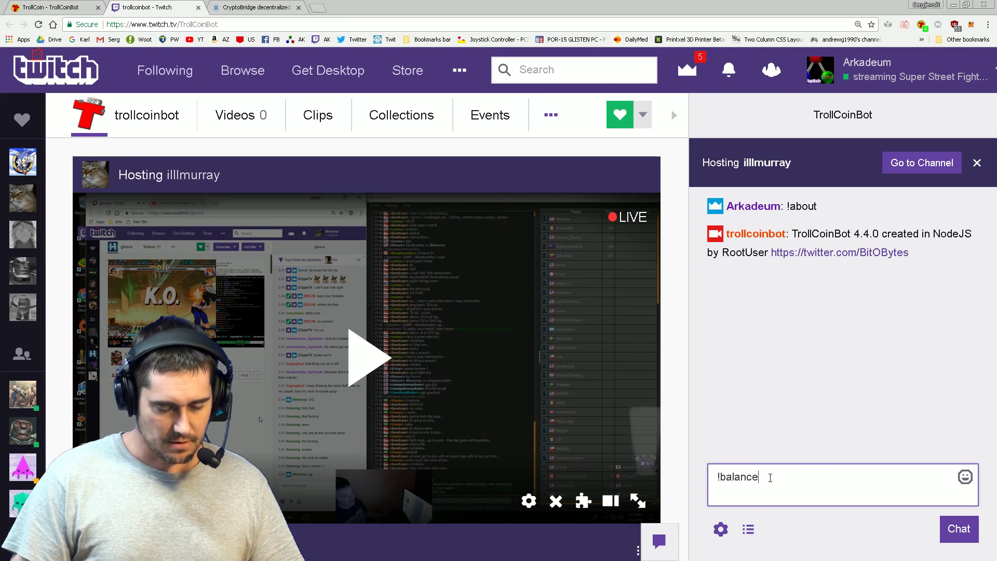
Send !balance and !trolls in chat, each returning 18311.51555822 TROLLs
key("Return")
type("!trolls")
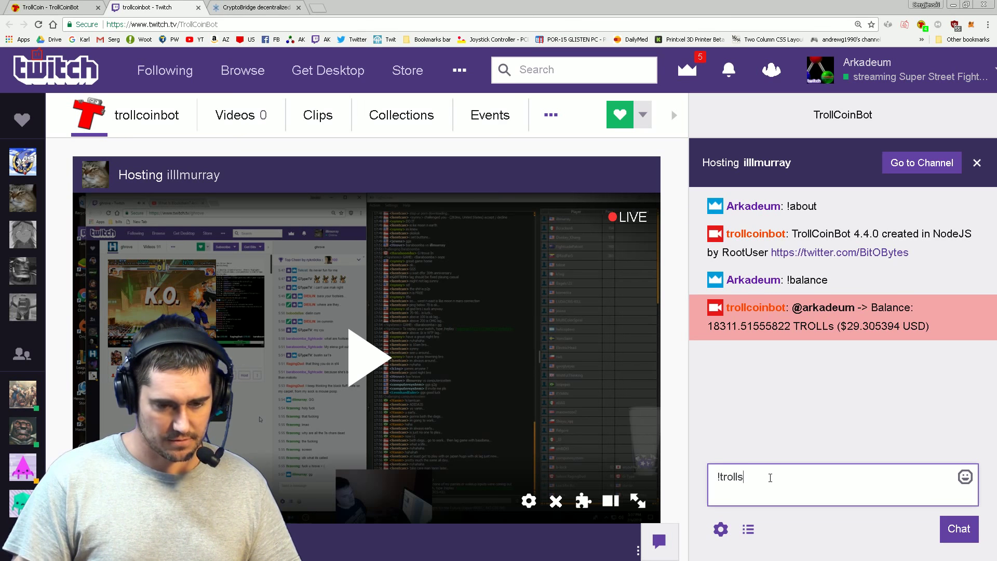
key("Return")
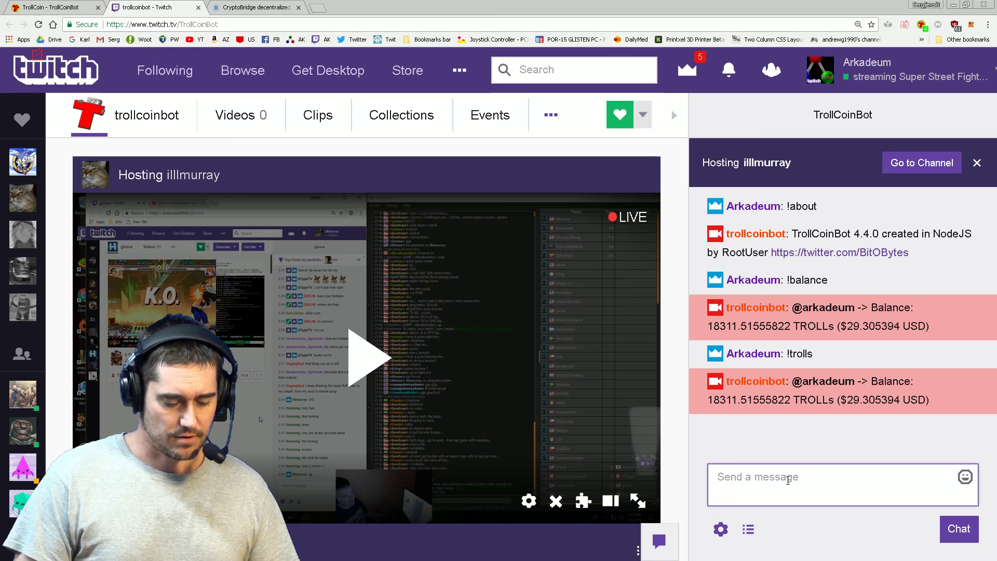
Send !join in the bot's chat and see it reply that it is already in that channel
type("!")
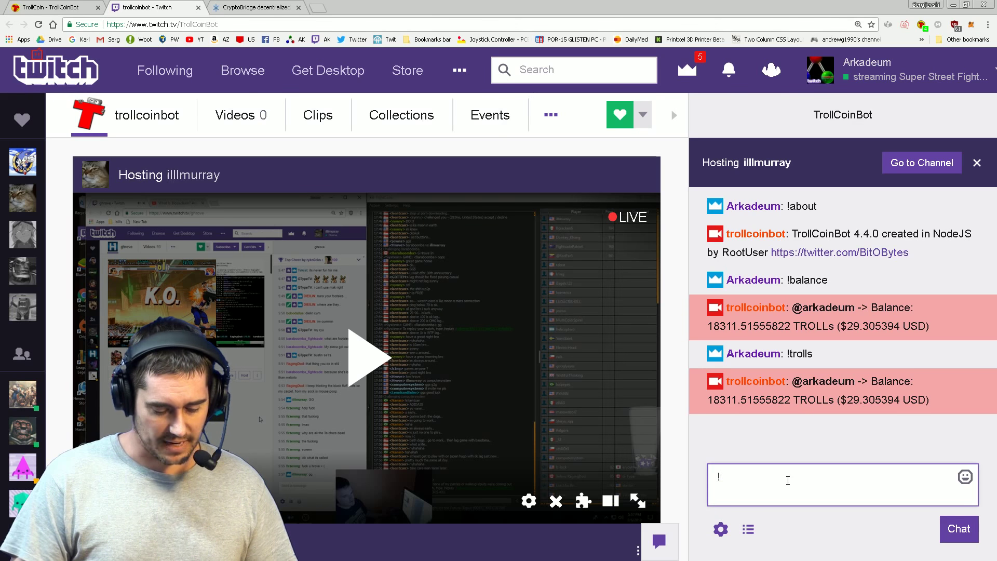
type("join")
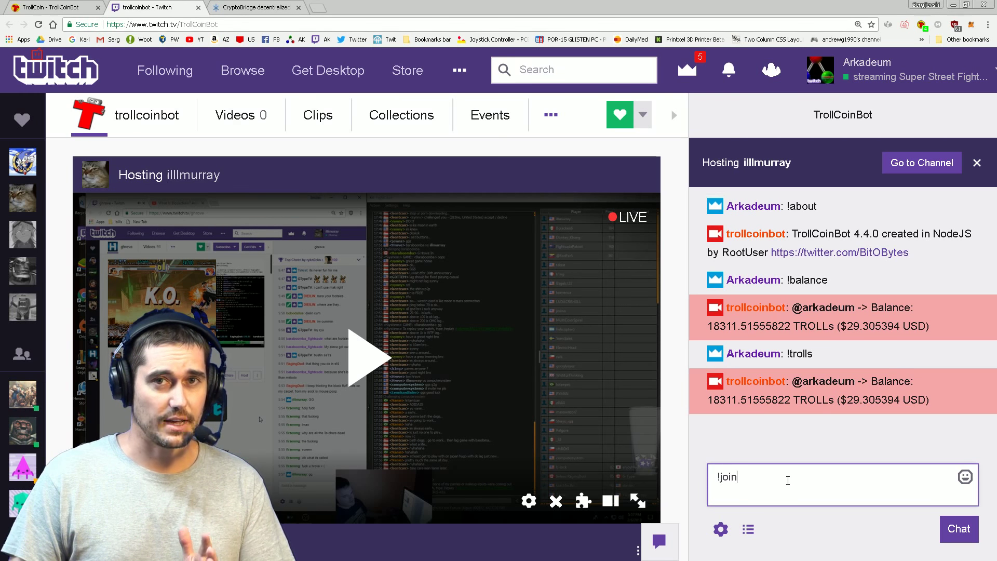
key("Return")
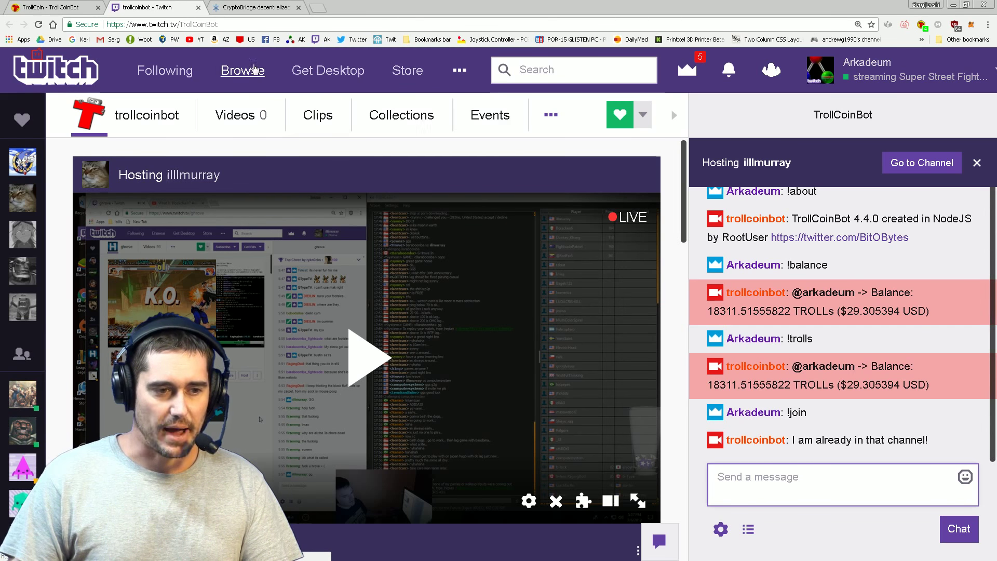
left_click(244, 26)
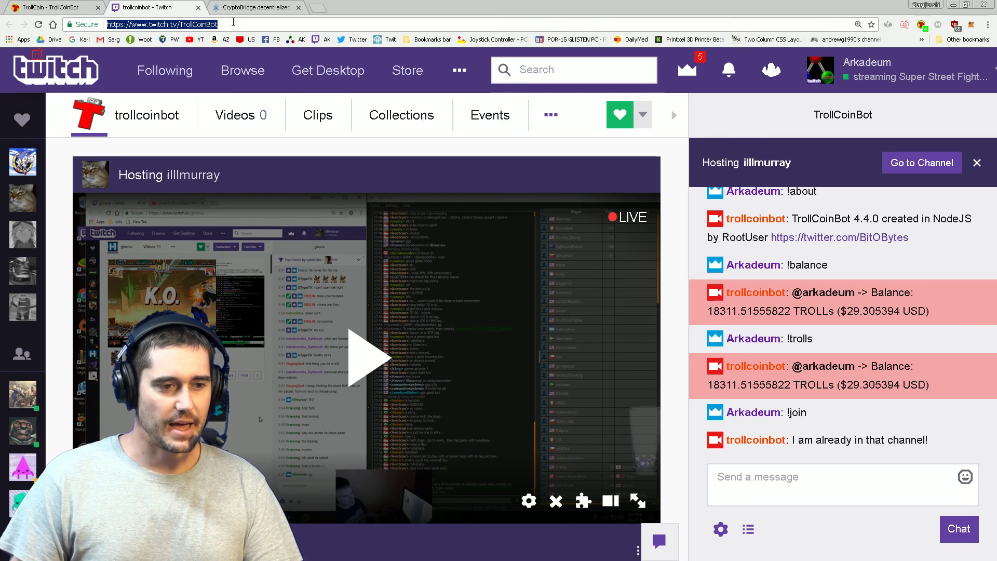
Edit the address to twitch.tv/ plus your own channel name and load your live channel with its chat
left_click(270, 90)
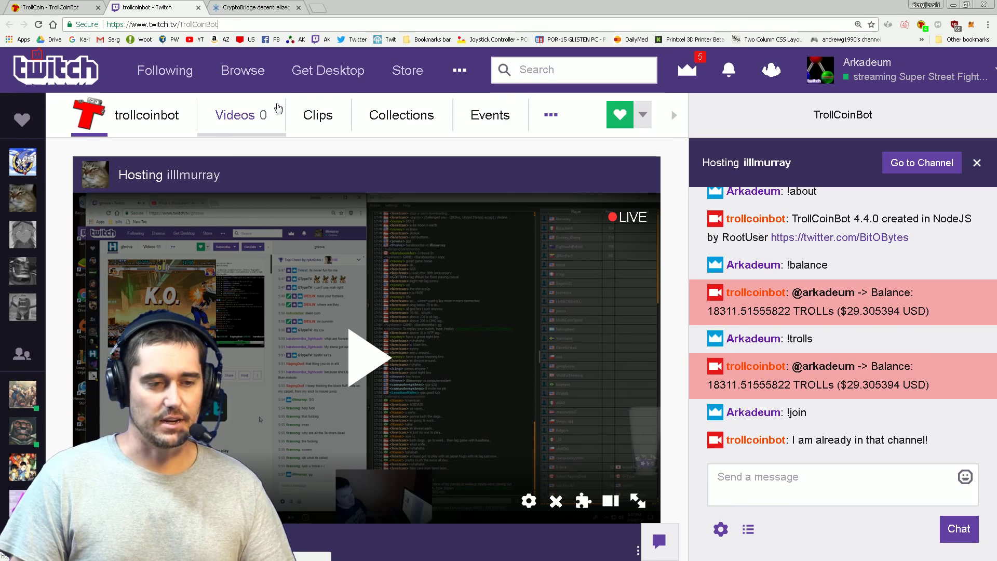
key("BackSpace")
key("BackSpace")
key("BackSpace")
key("BackSpace")
key("BackSpace")
key("BackSpace")
key("BackSpace")
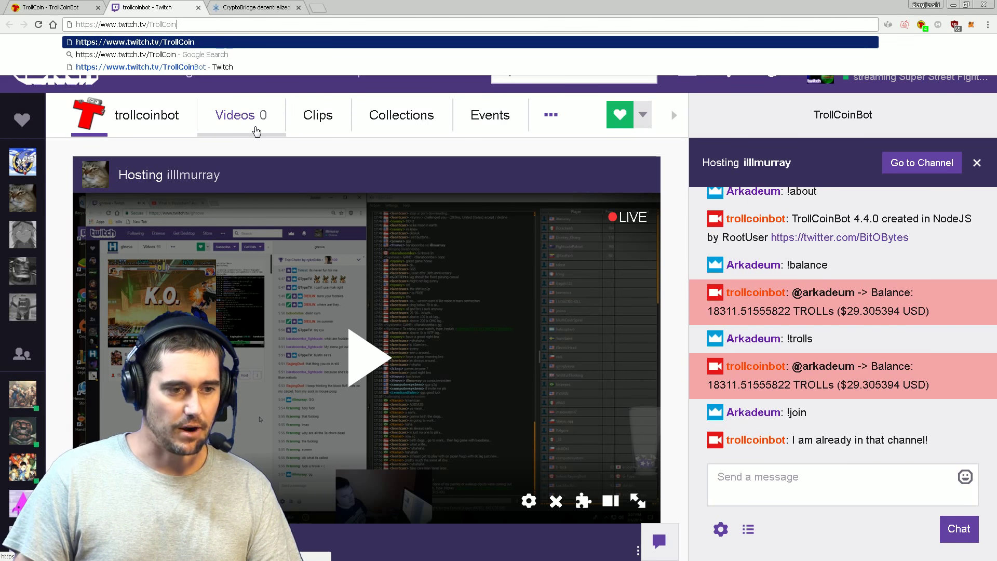
key("BackSpace")
key("BackSpace")
key("BackSpace")
key("BackSpace")
key("BackSpace")
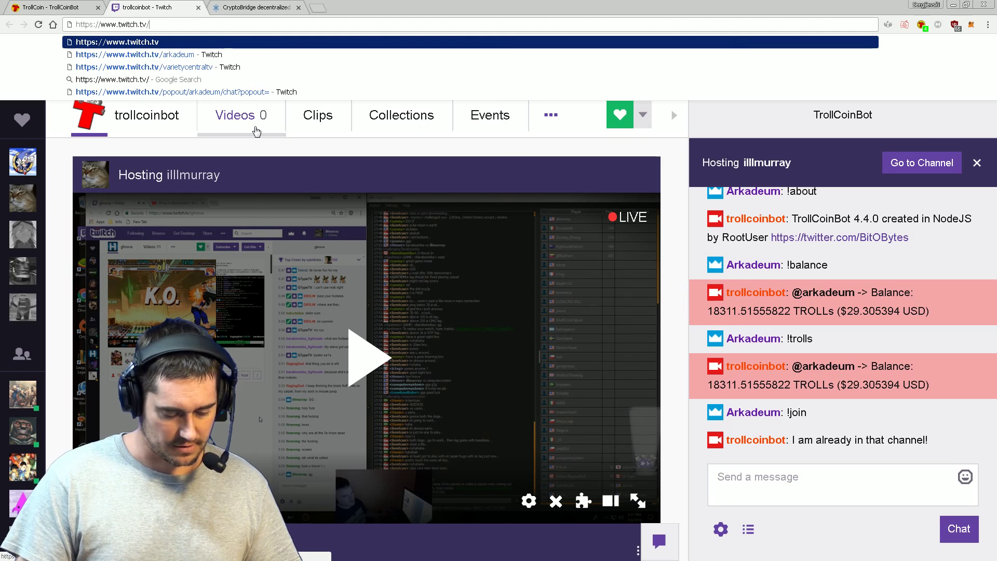
type("arkad")
key("Return")
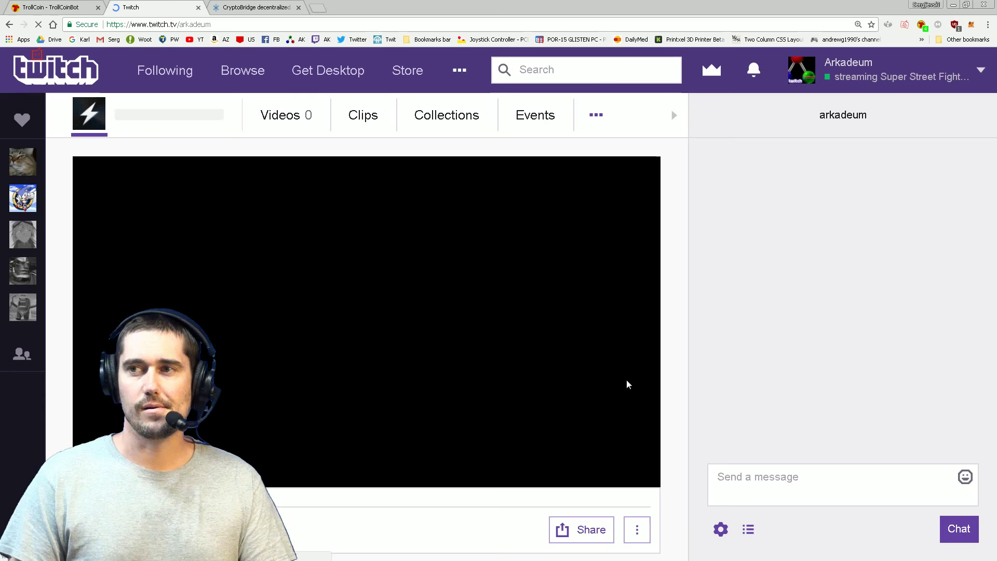
left_click(759, 476)
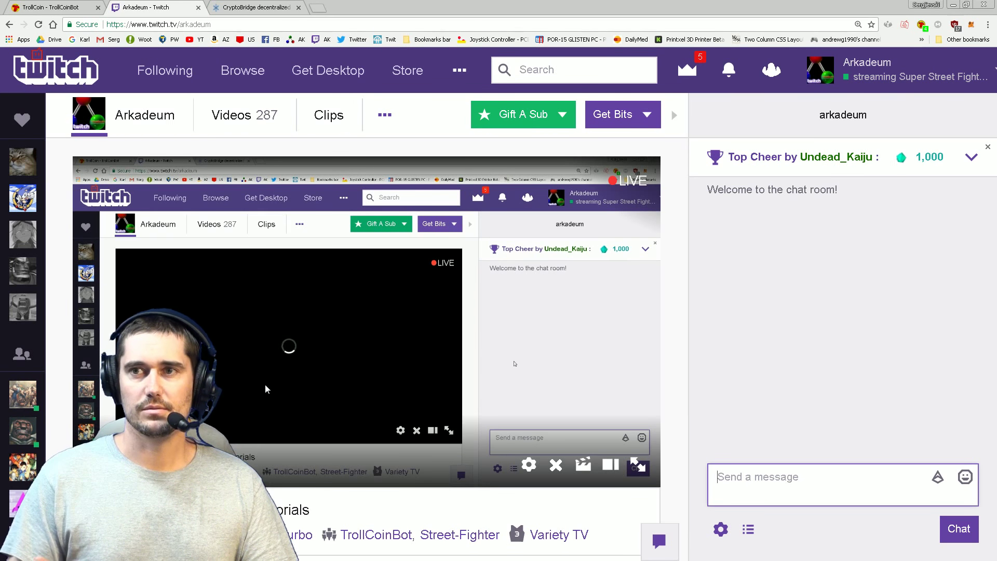
Pause your stream and send '/mod trollcoinbot' in chat, confirming the bot is already a moderator
left_click(246, 376)
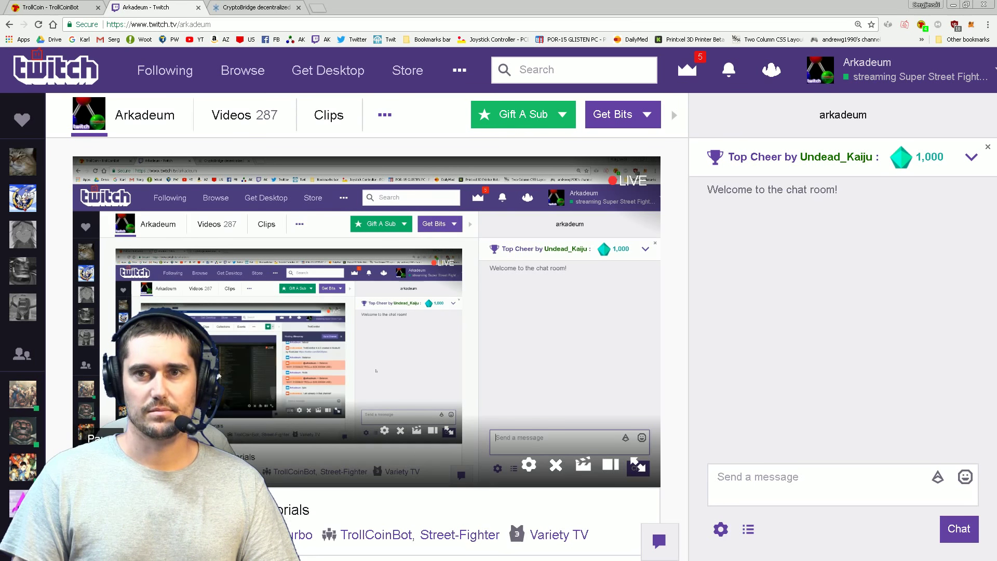
left_click(85, 470)
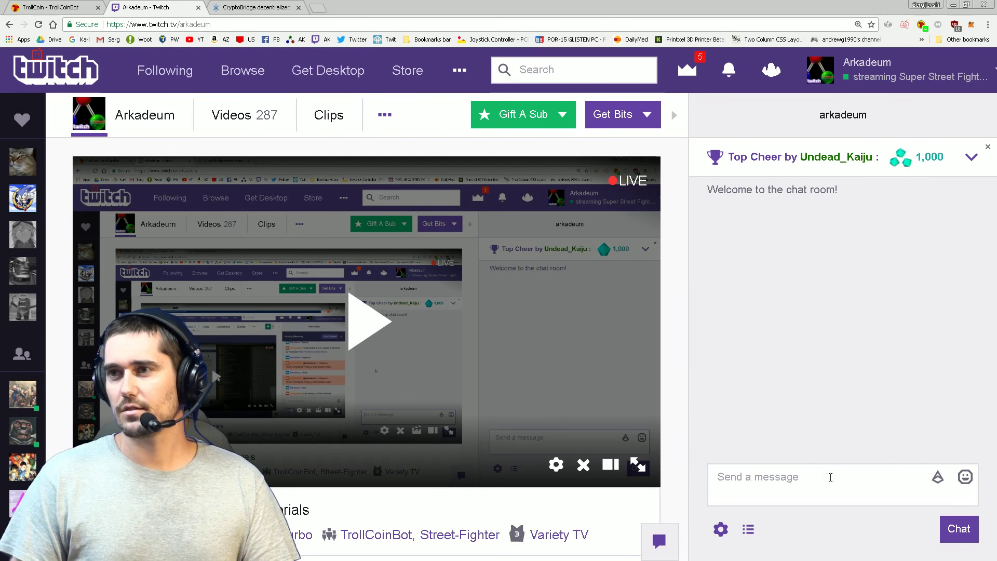
left_click(809, 480)
type("1")
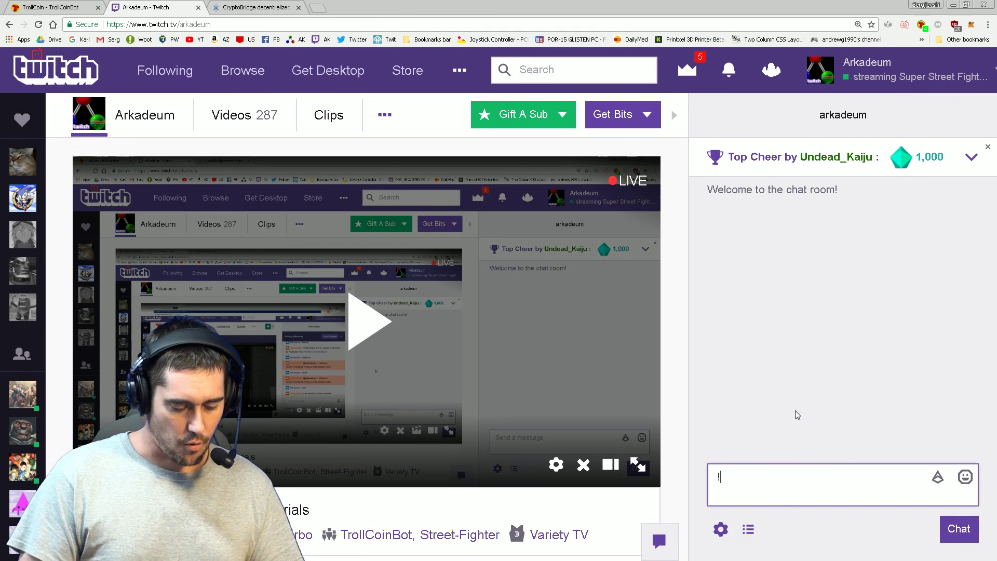
key("BackSpace")
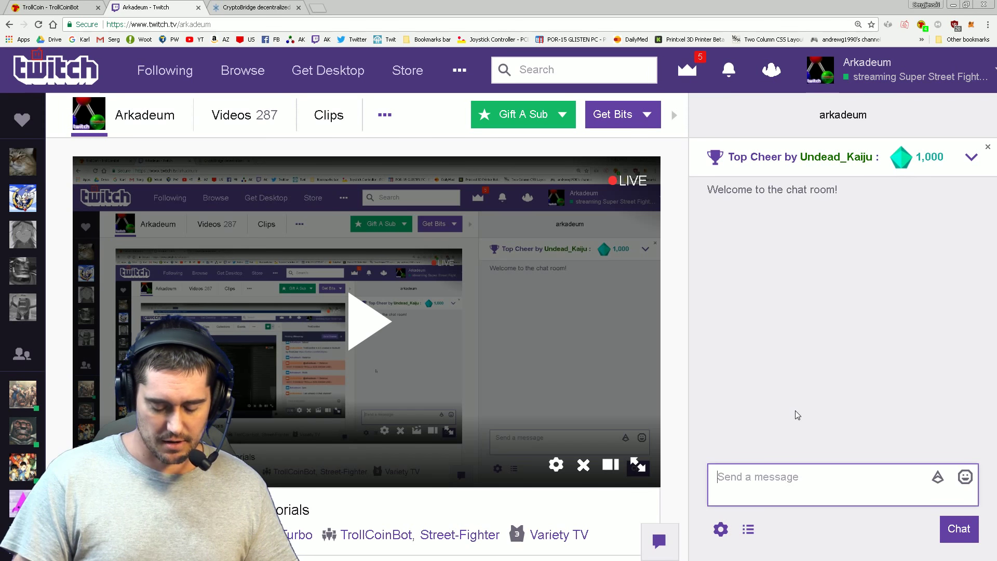
type("/")
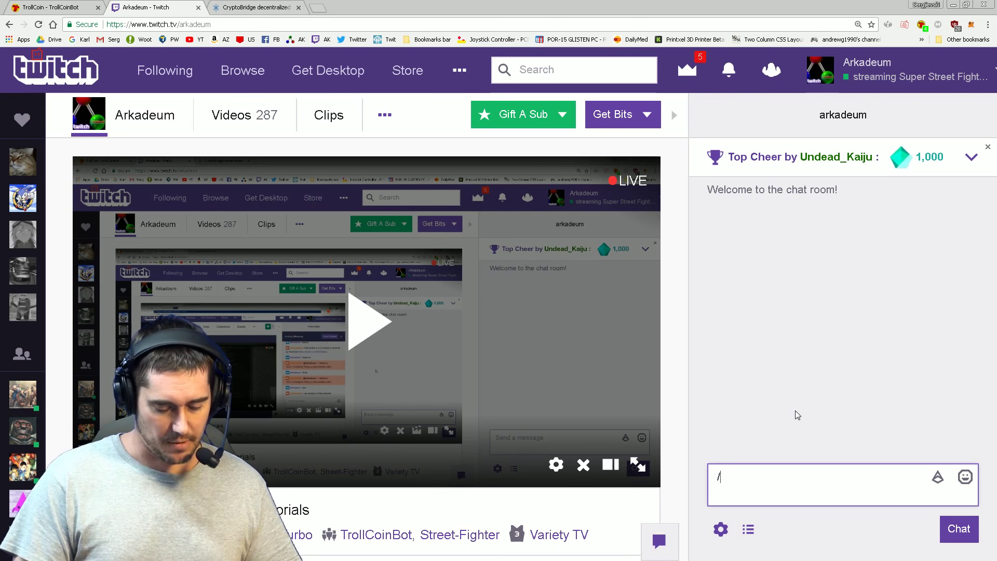
type("mod")
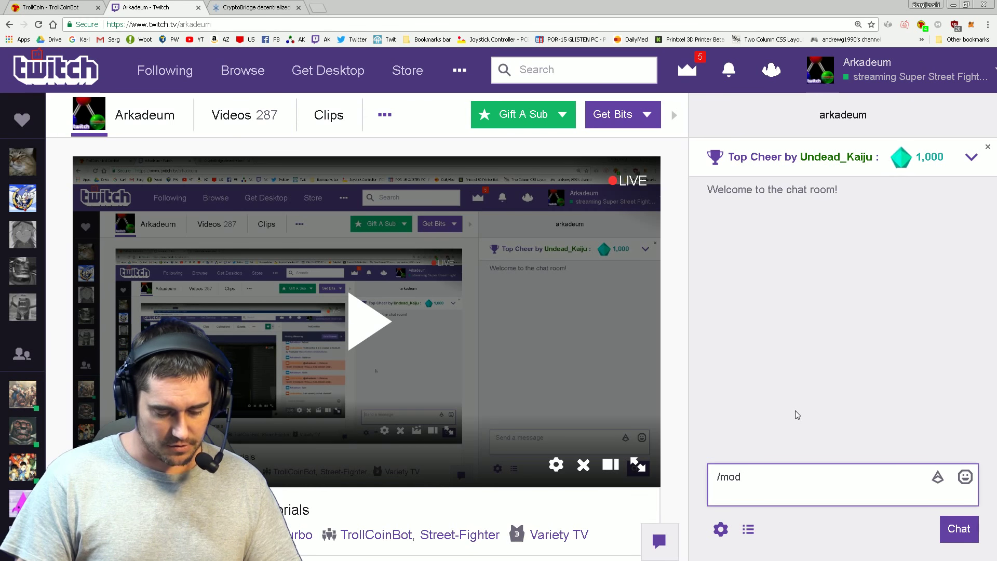
type("  trollco")
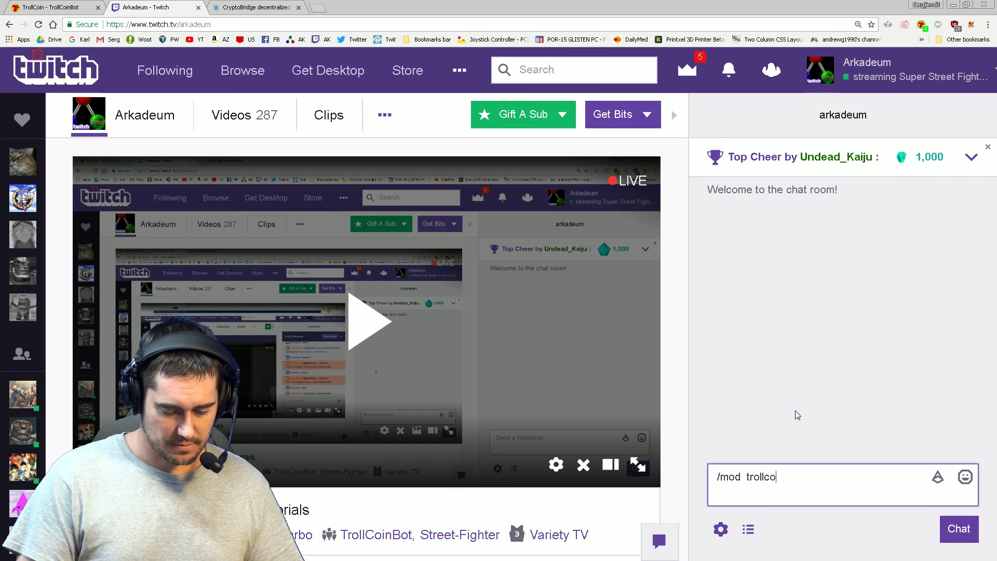
type("inbot")
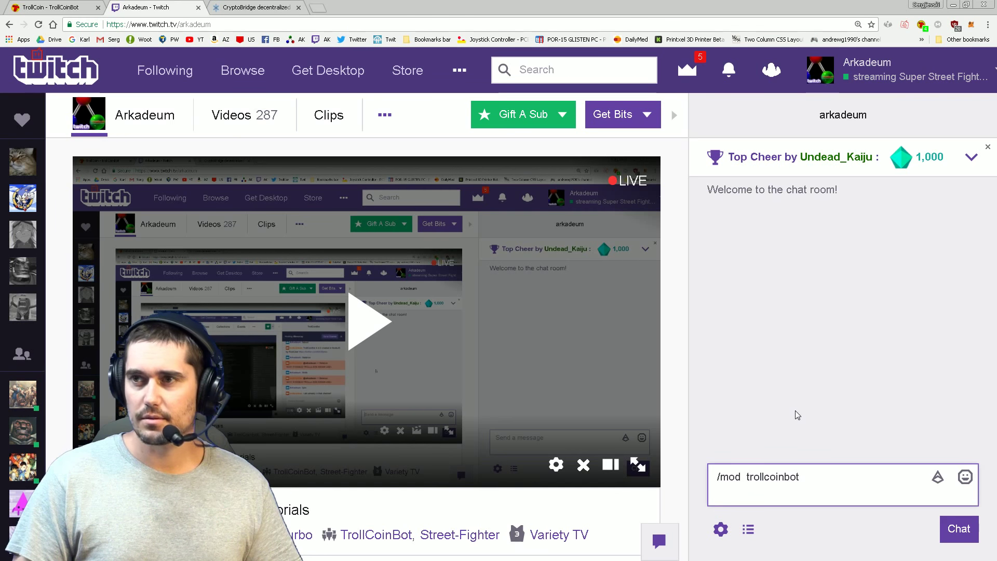
key("Left")
key("Left")
key("Left")
key("Left")
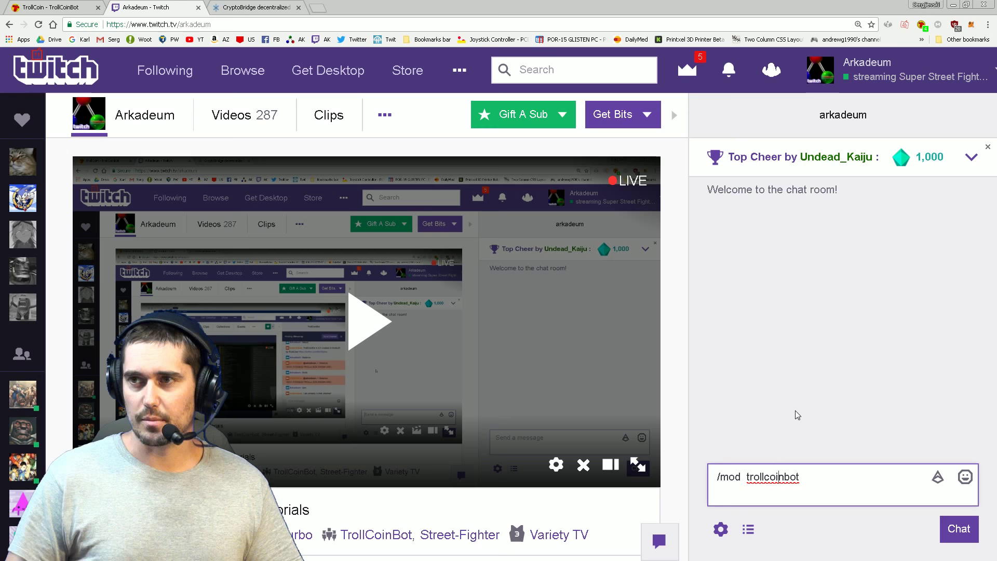
key("BackSpace")
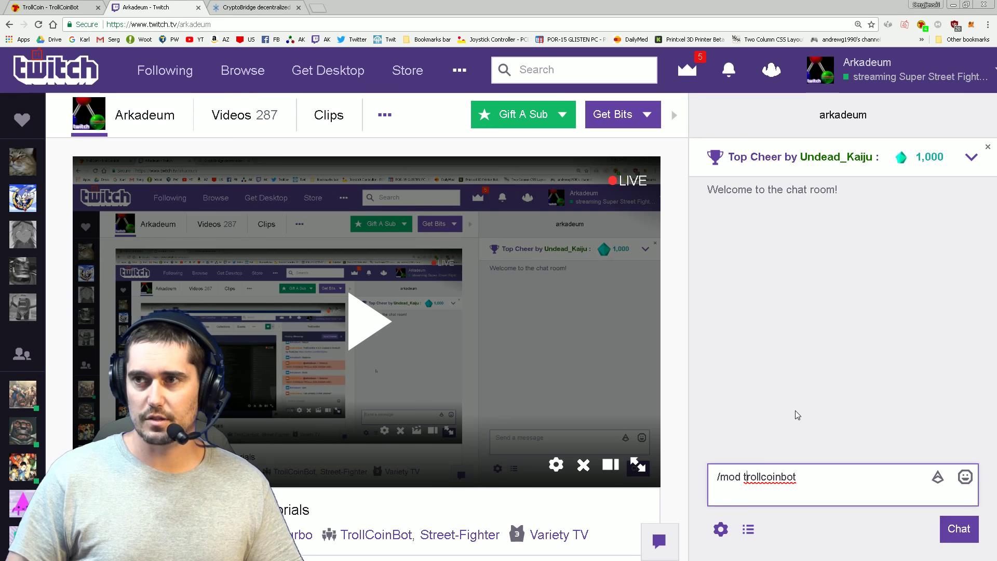
key("Return")
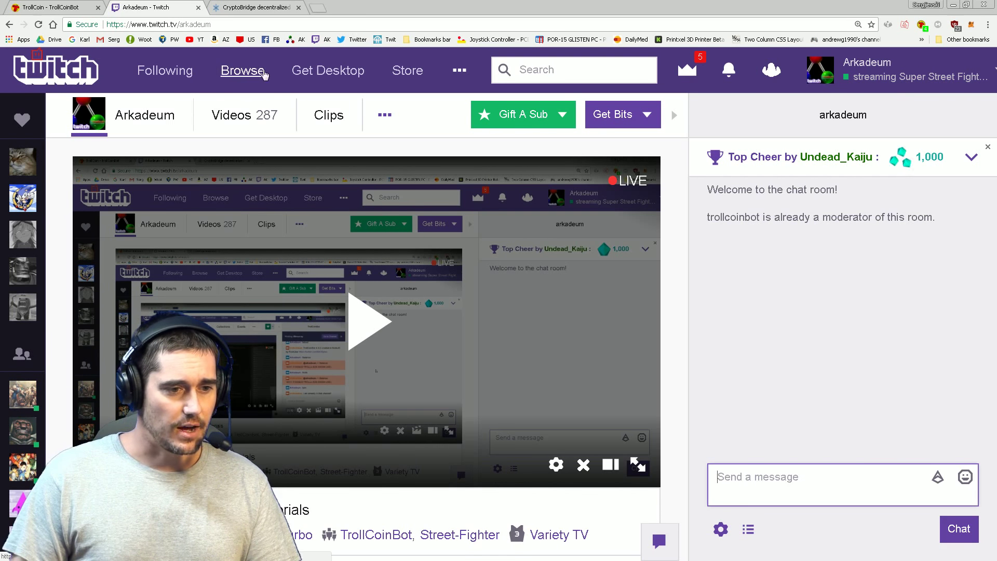
Return to the TrollCoin TrollCoinBot tab and open TrollCoinBot.com in a new tab
left_click(37, 8)
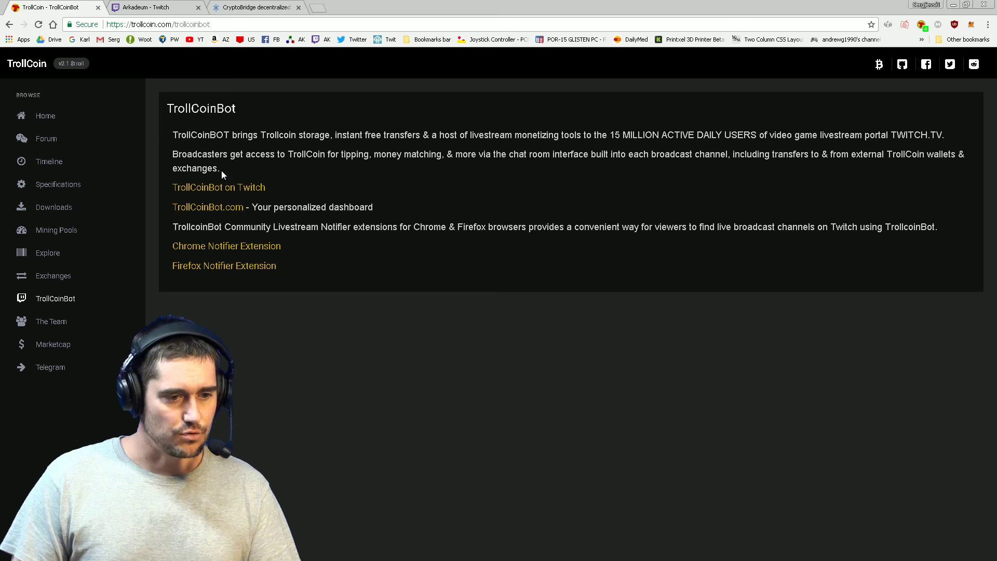
left_click(209, 209)
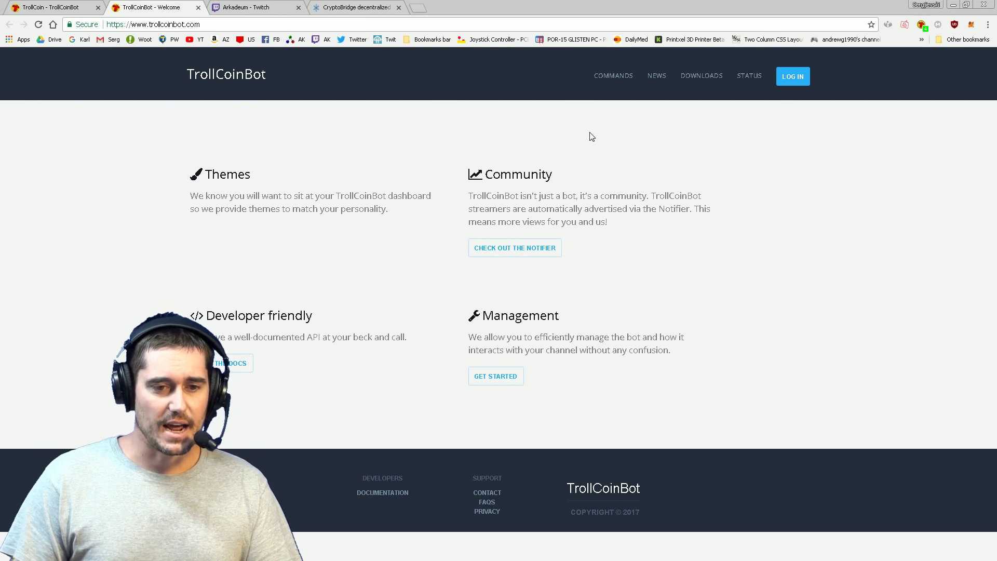
Open the COMMANDS page and scroll through the Broadcaster, Moderator and Viewer command lists
left_click(613, 78)
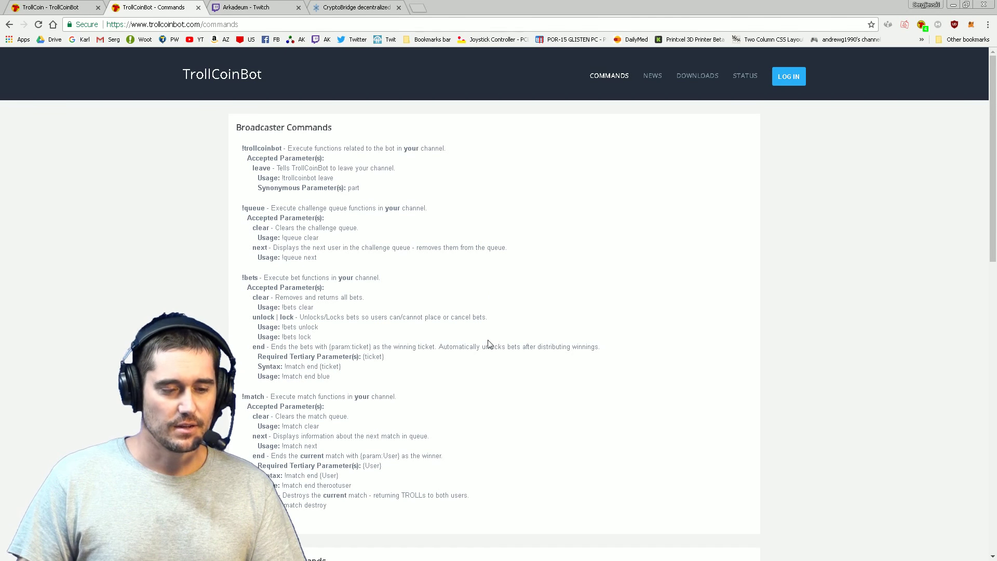
scroll(514, 353, "down", 2)
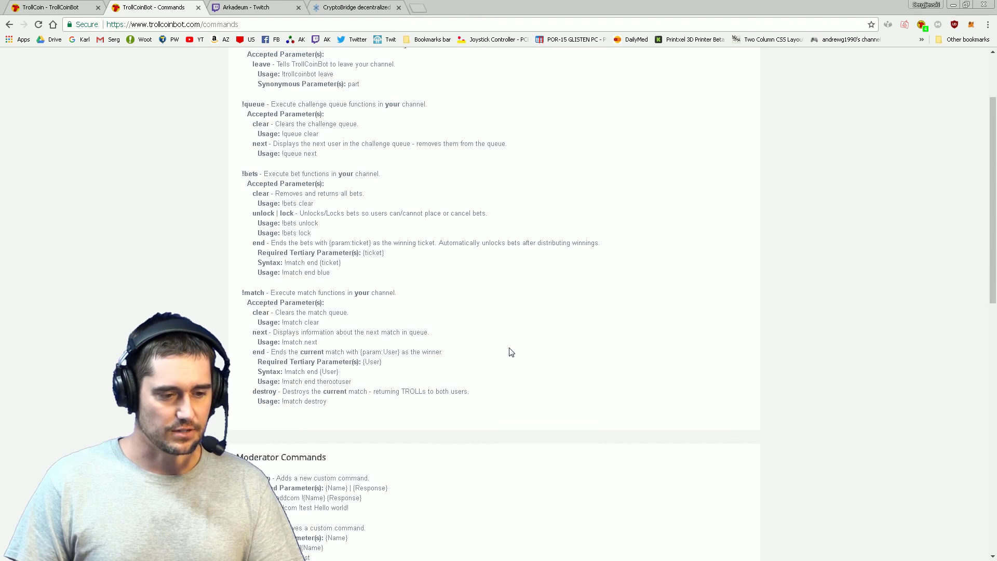
scroll(504, 347, "down", 2)
scroll(502, 337, "down", 2)
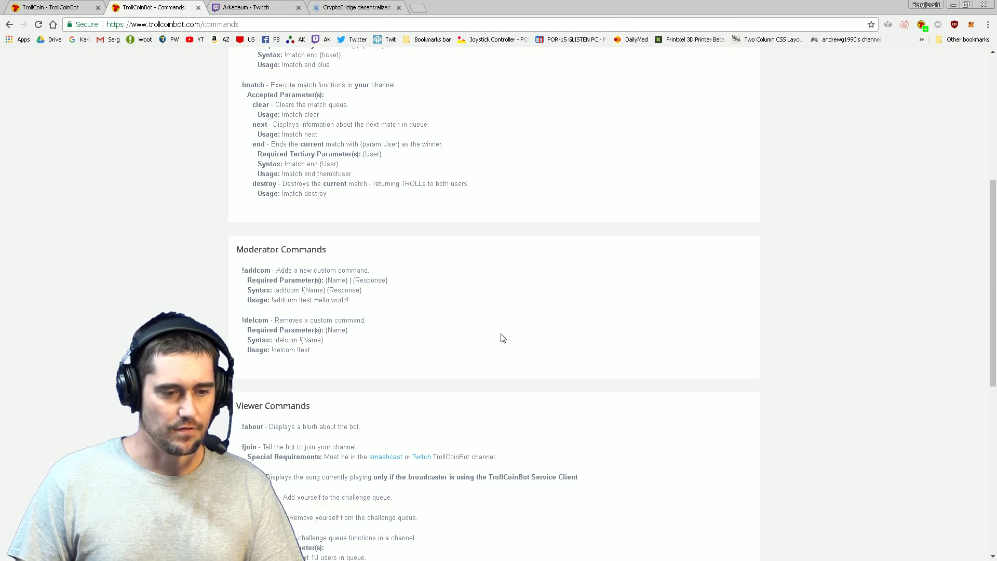
scroll(497, 310, "down", 2)
scroll(498, 310, "down", 4)
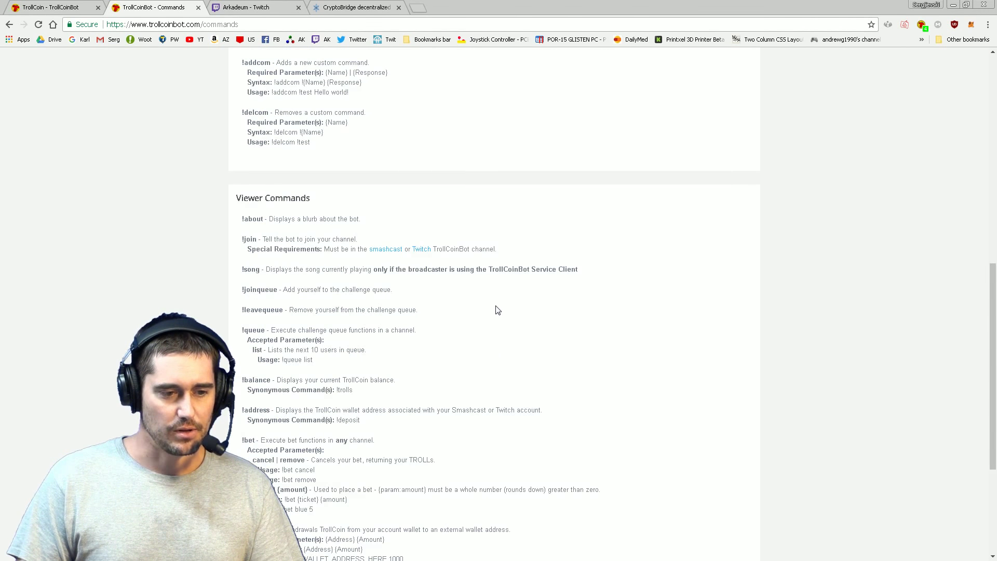
scroll(498, 304, "down", 1)
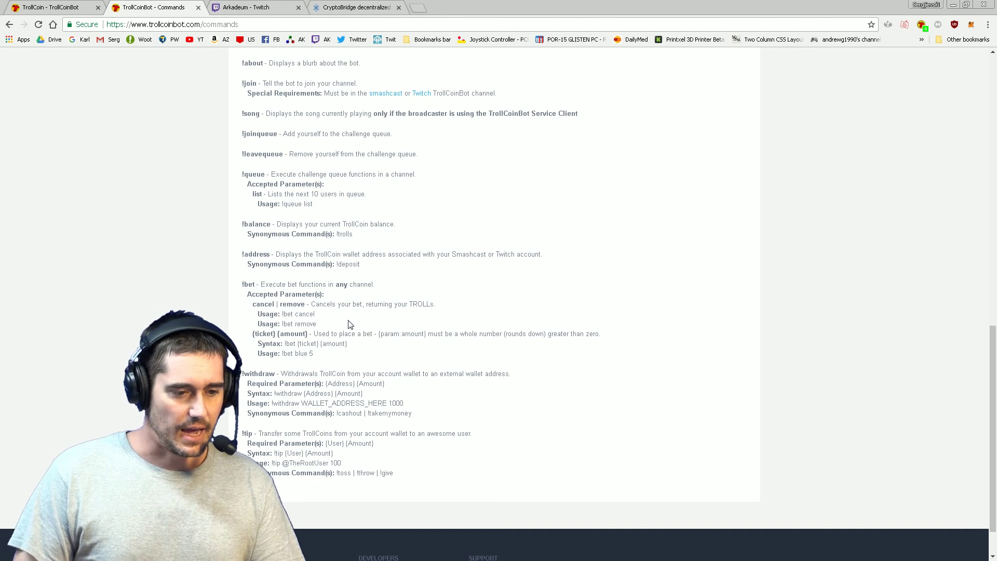
scroll(309, 341, "down", 2)
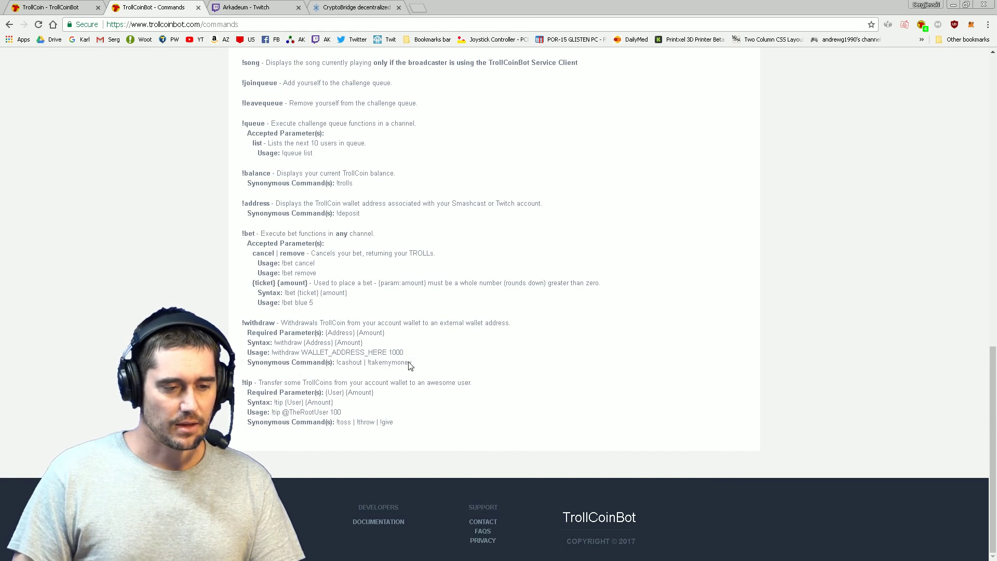
scroll(401, 358, "up", 3)
scroll(401, 356, "up", 7)
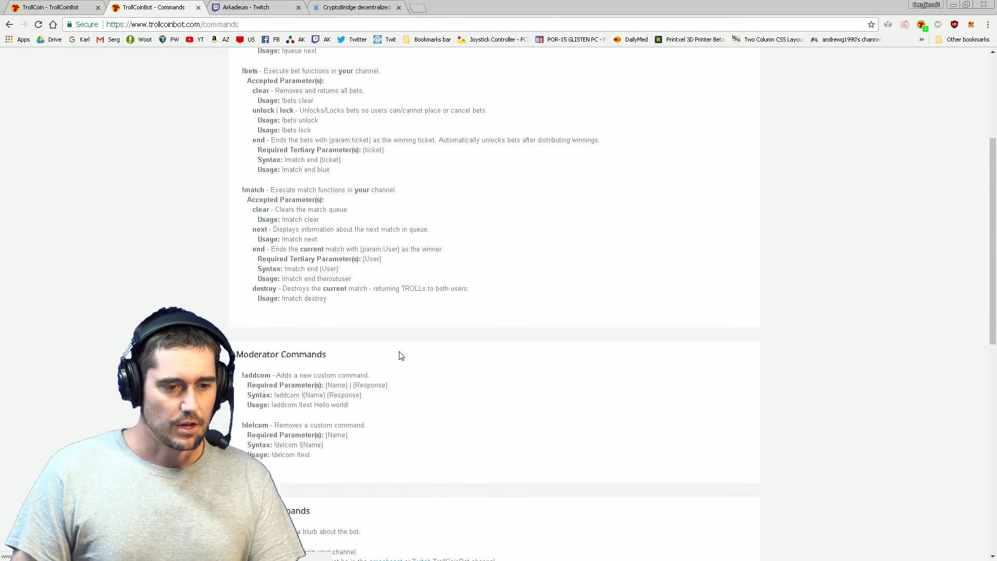